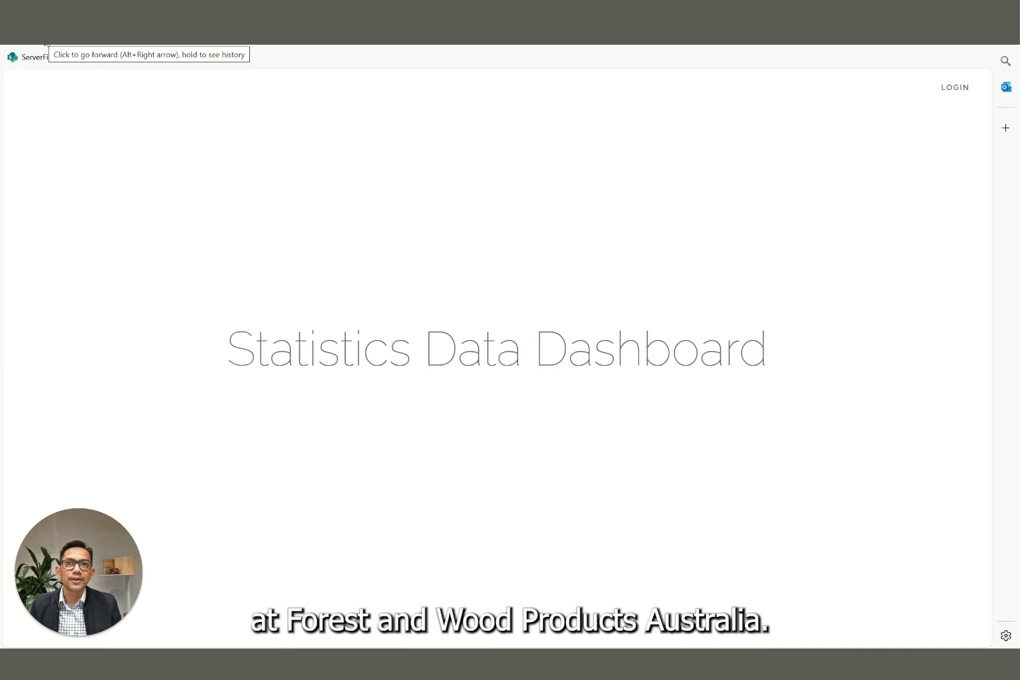
Enter the FWPA member dashboard from the Statistics Data Dashboard splash page
left_click(46, 43)
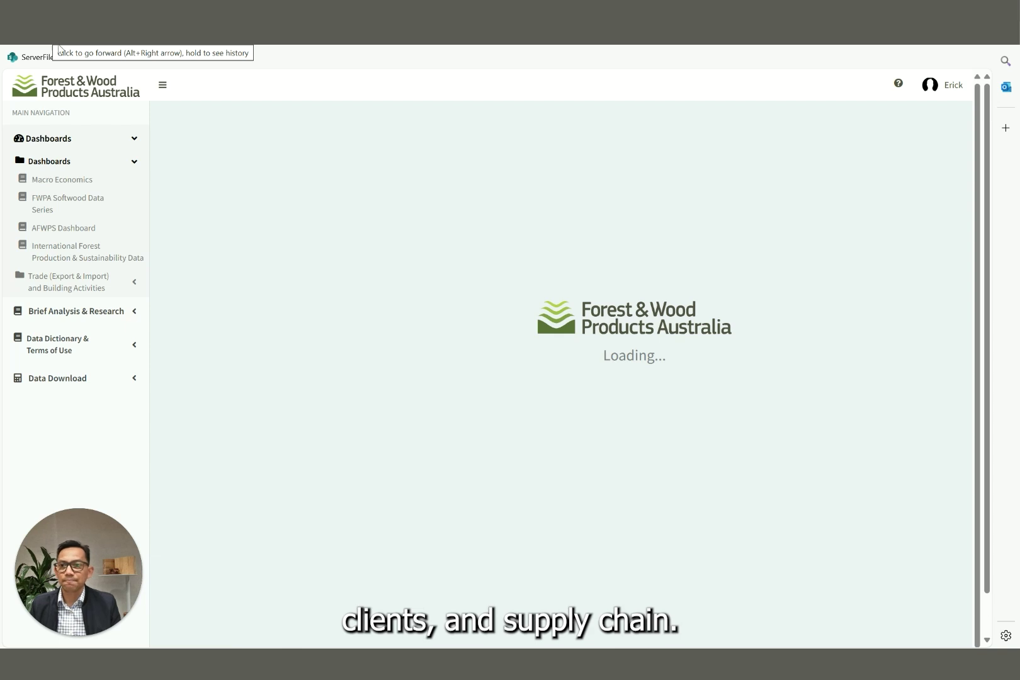
Toggle the Dashboards and Brief Analysis & Research sidebar sections, then list the individual dashboards
left_click(133, 143)
left_click(134, 148)
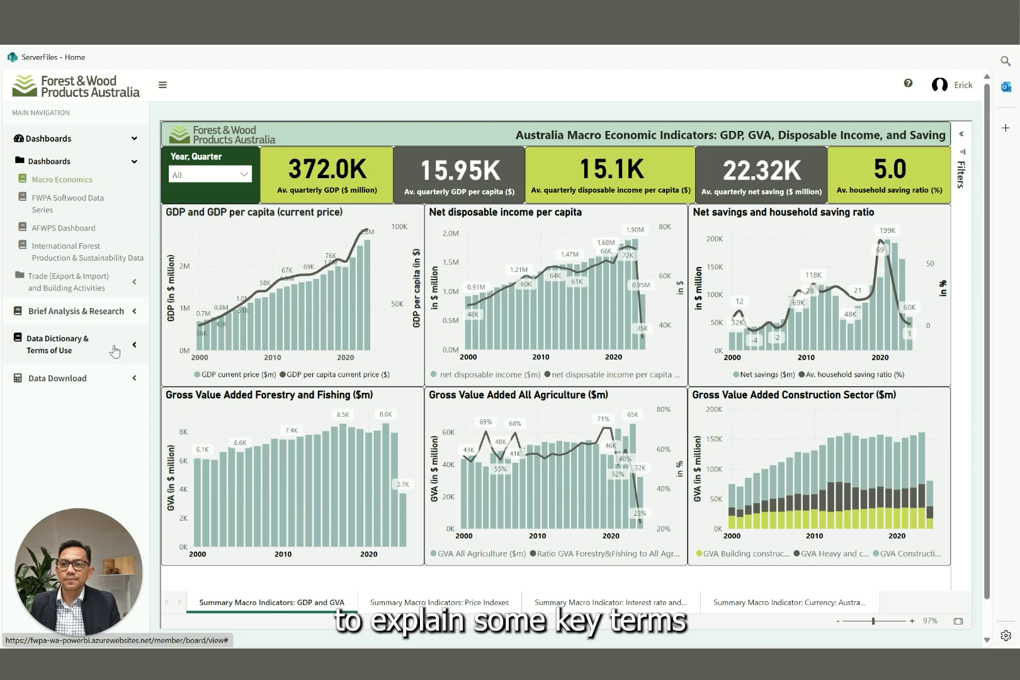
left_click(118, 313)
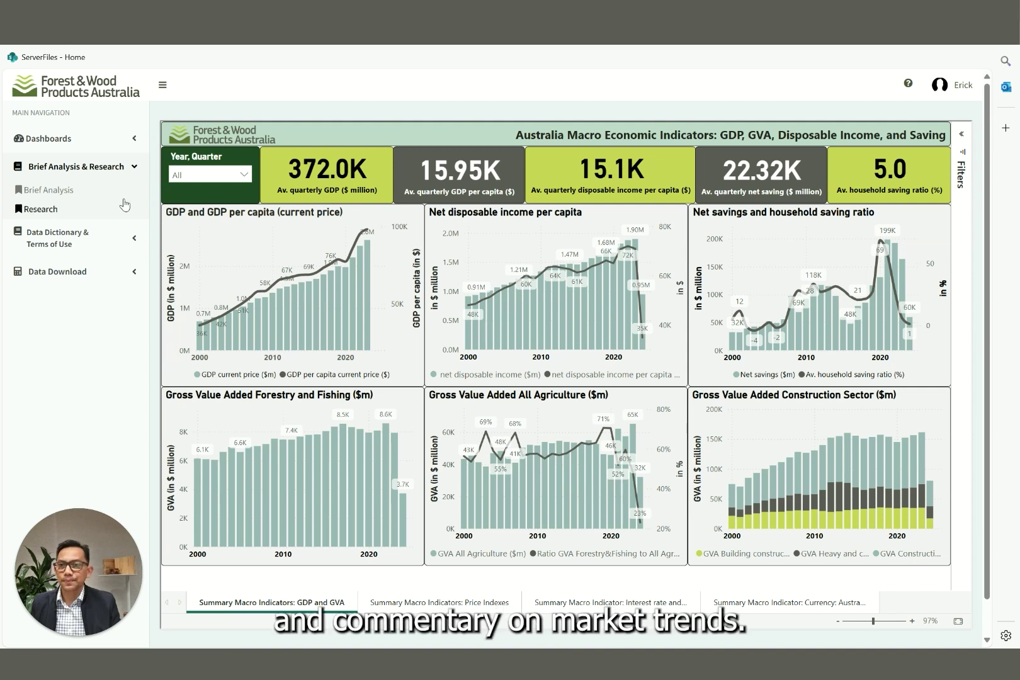
left_click(128, 149)
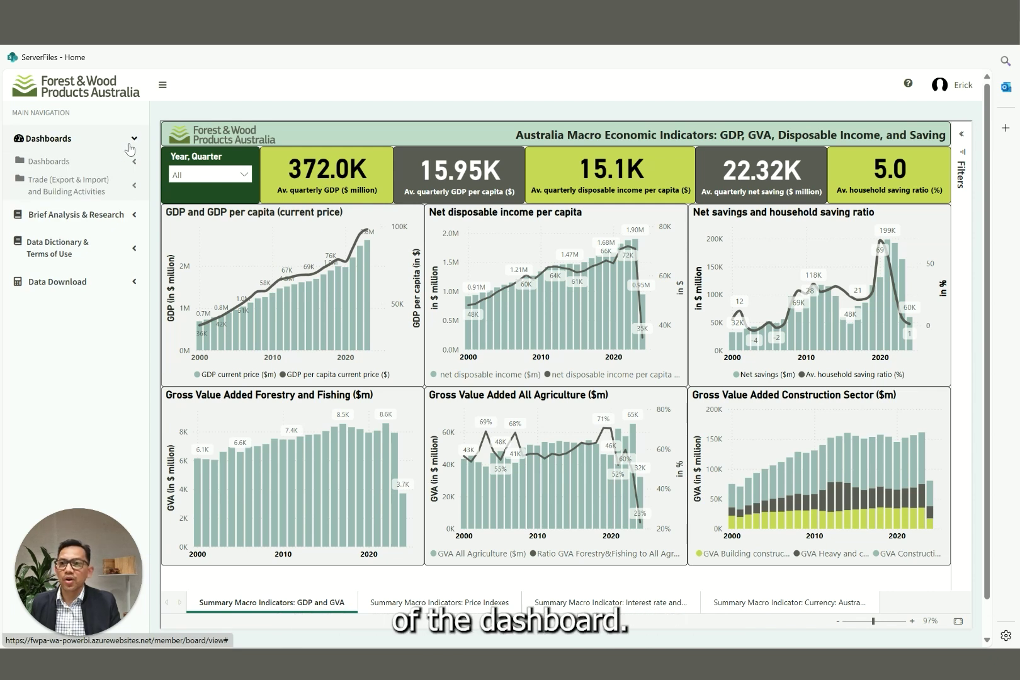
left_click(131, 165)
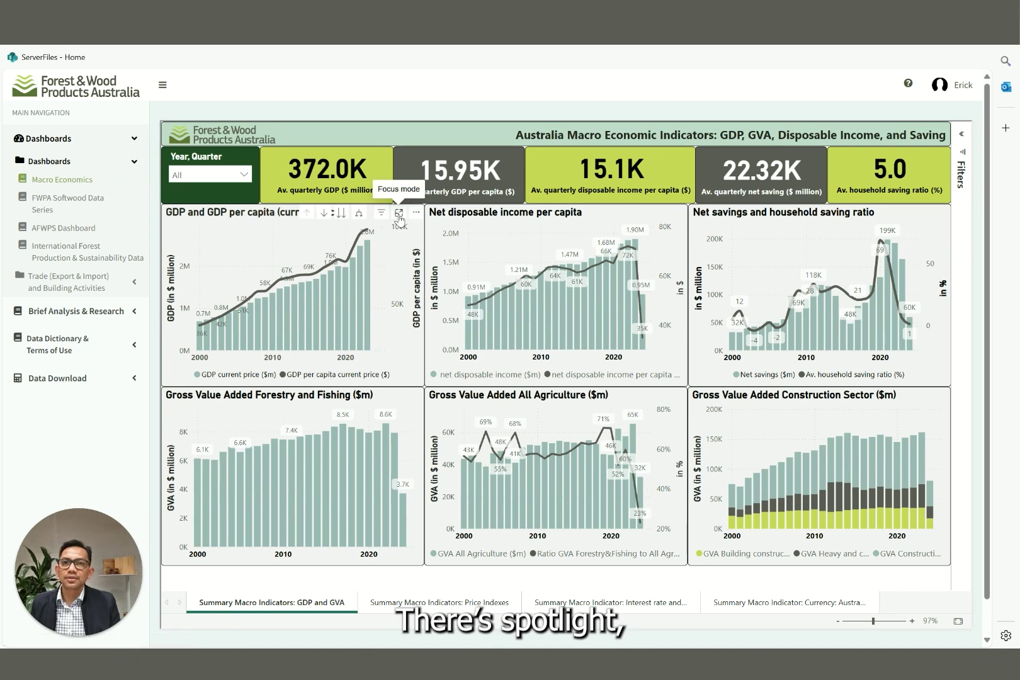
left_click(400, 214)
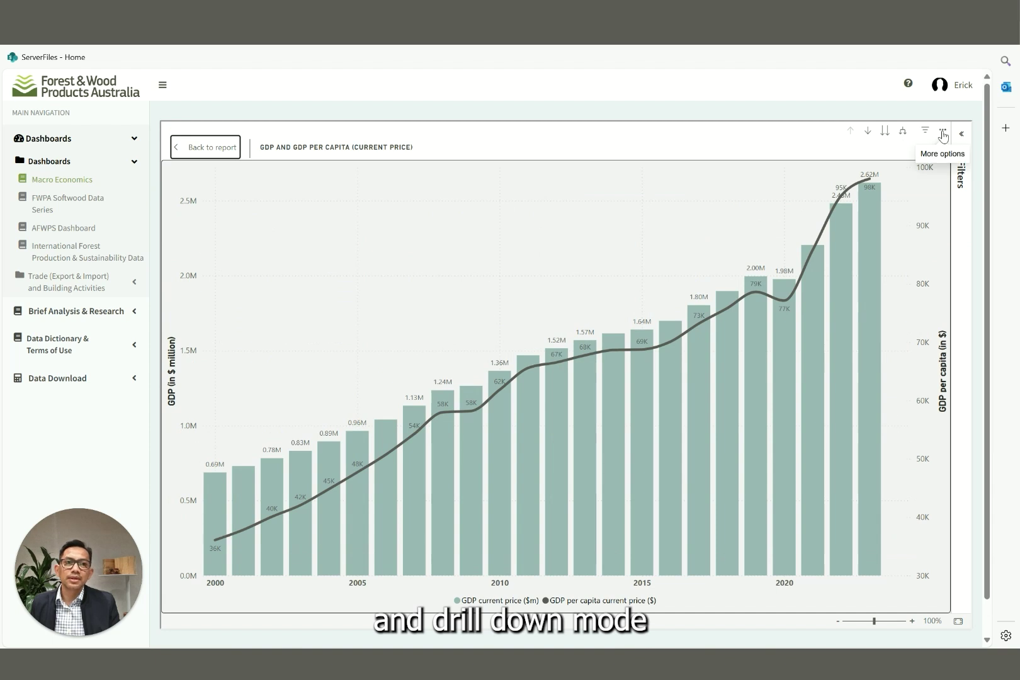
left_click(943, 133)
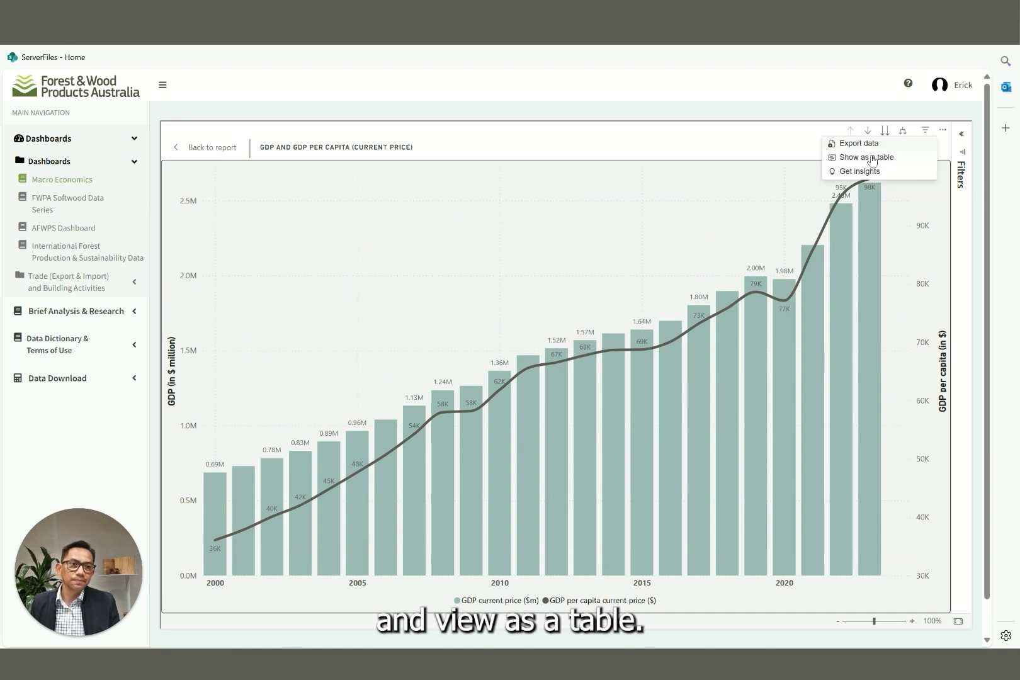
left_click(871, 159)
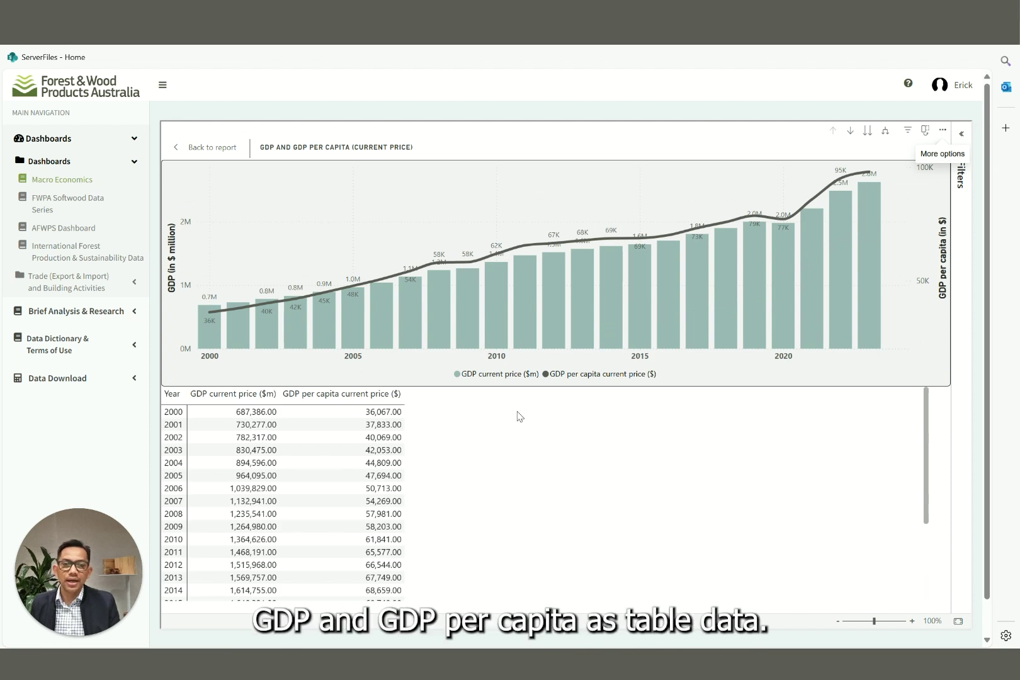
left_click(197, 150)
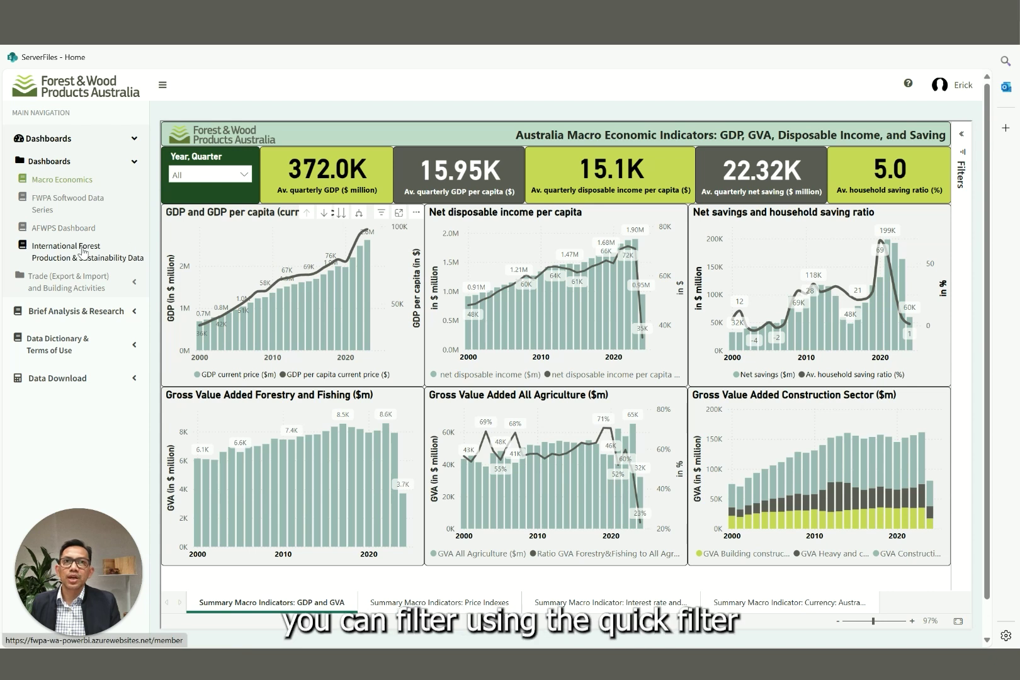
Show the report filters and switch to the FWPA Softwood Data Series report
left_click(962, 144)
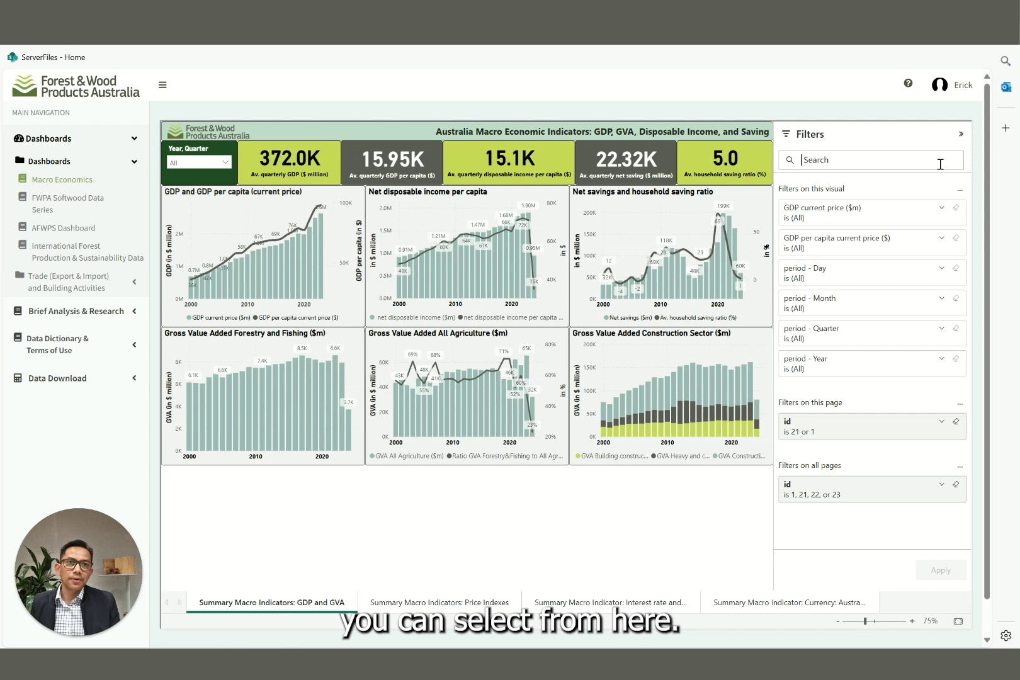
left_click(50, 210)
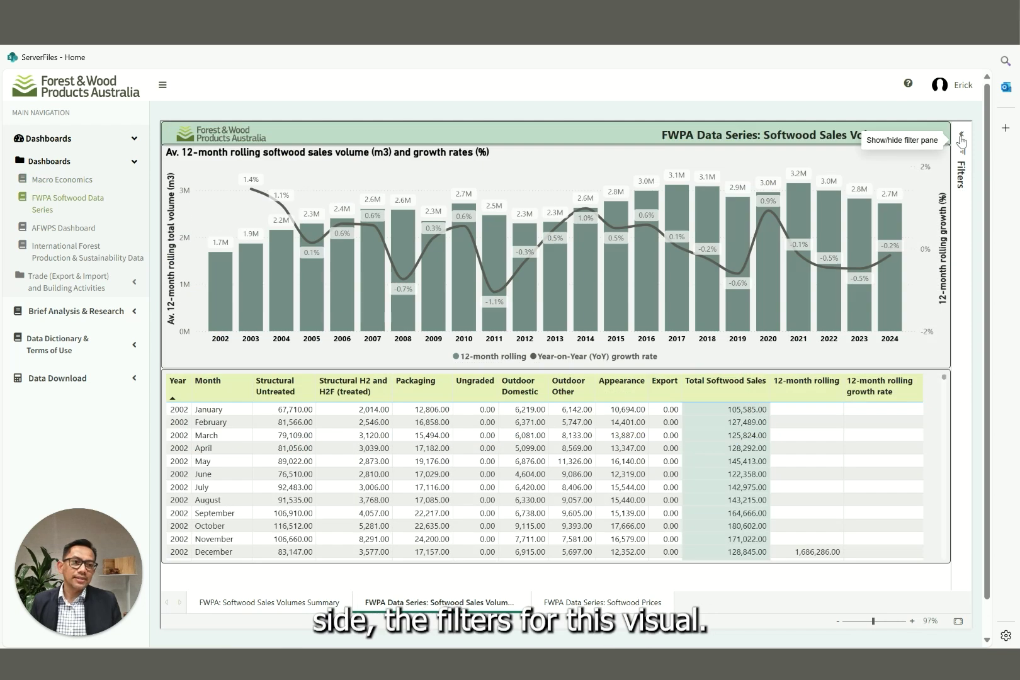
left_click(962, 141)
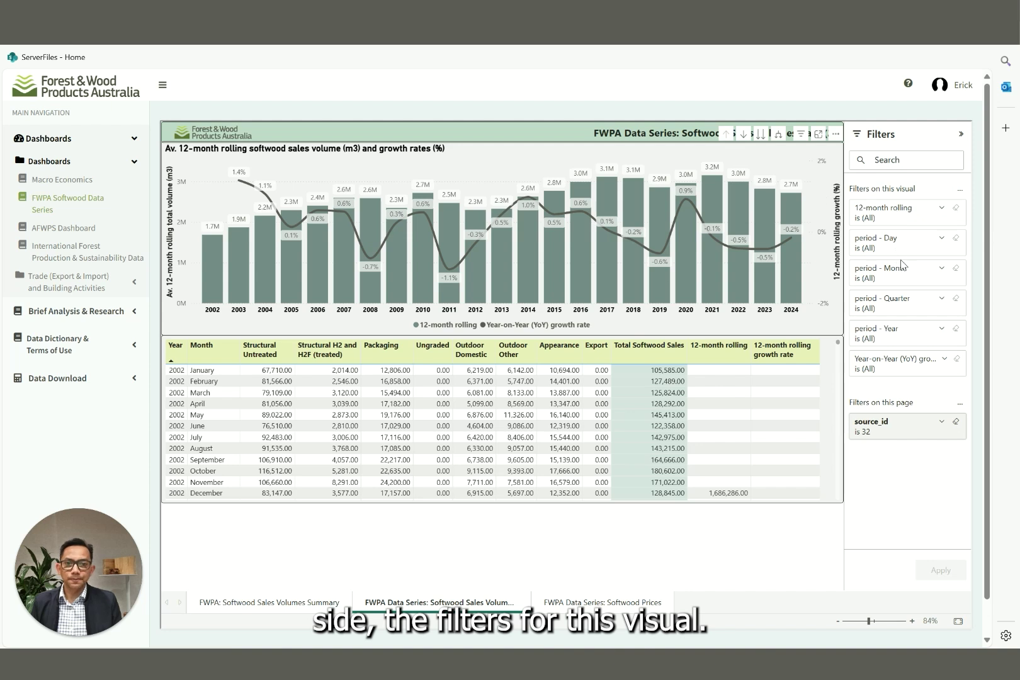
Apply and then clear a Qtr 1 quarter filter, then open International Forest Production & Sustainability Data
left_click(943, 299)
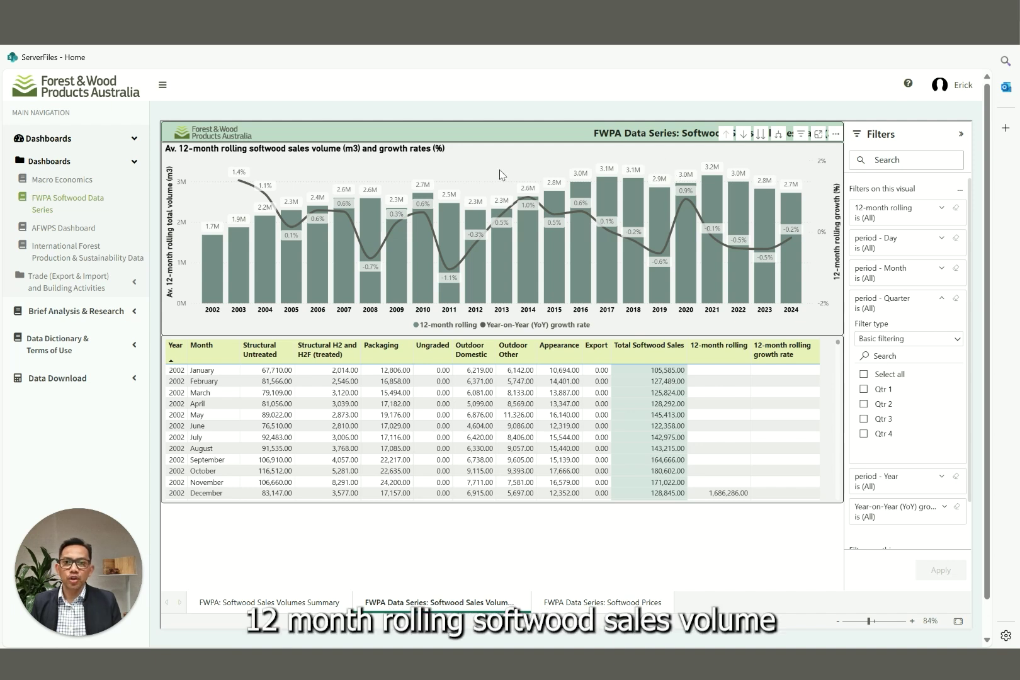
left_click(864, 389)
left_click(942, 571)
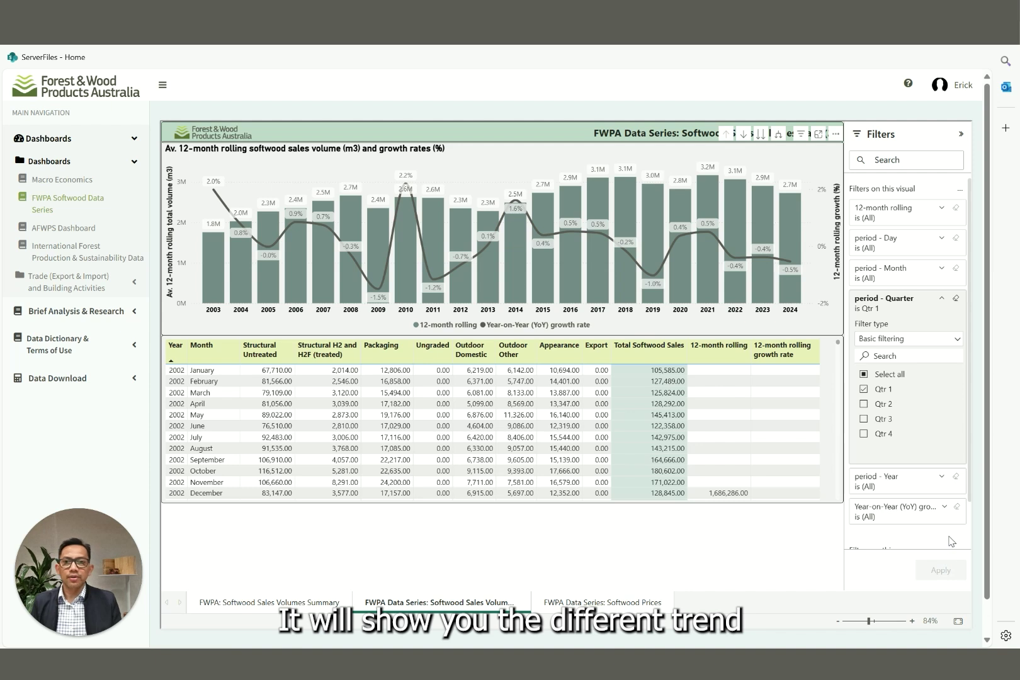
left_click(864, 389)
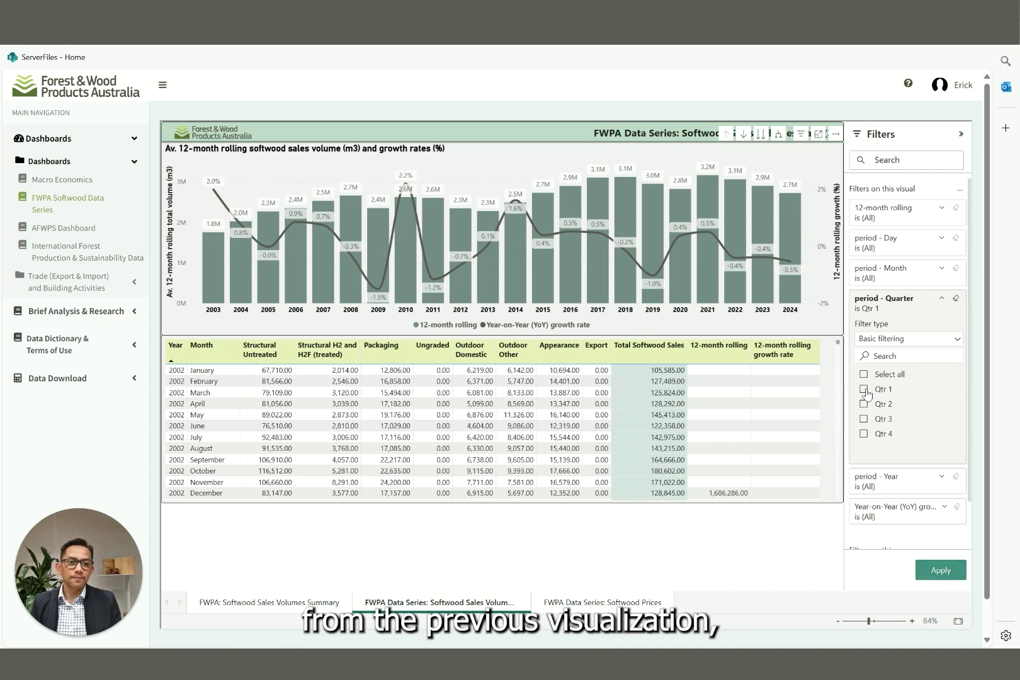
left_click(82, 258)
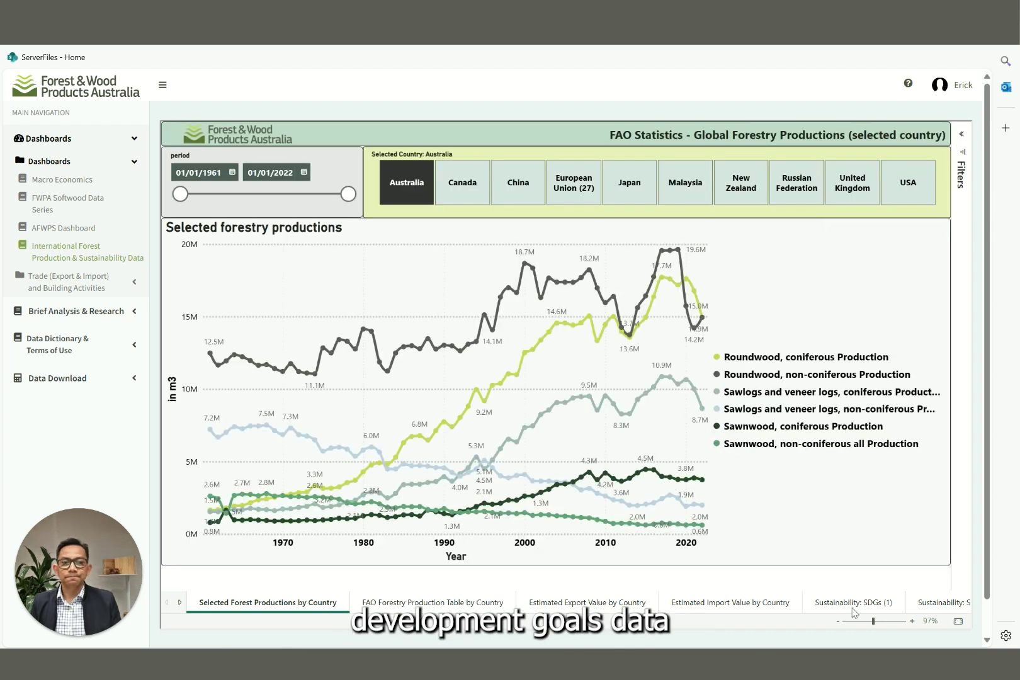
On the Sustainability: SDGs (1) page, show only Australia's SDG data
left_click(854, 603)
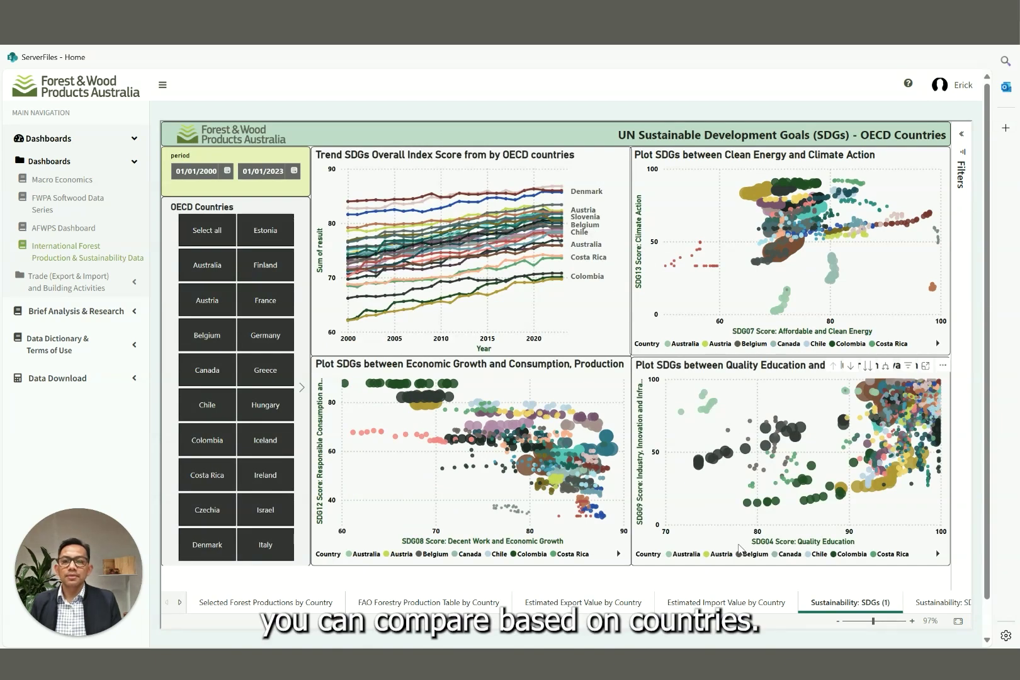
left_click(216, 234)
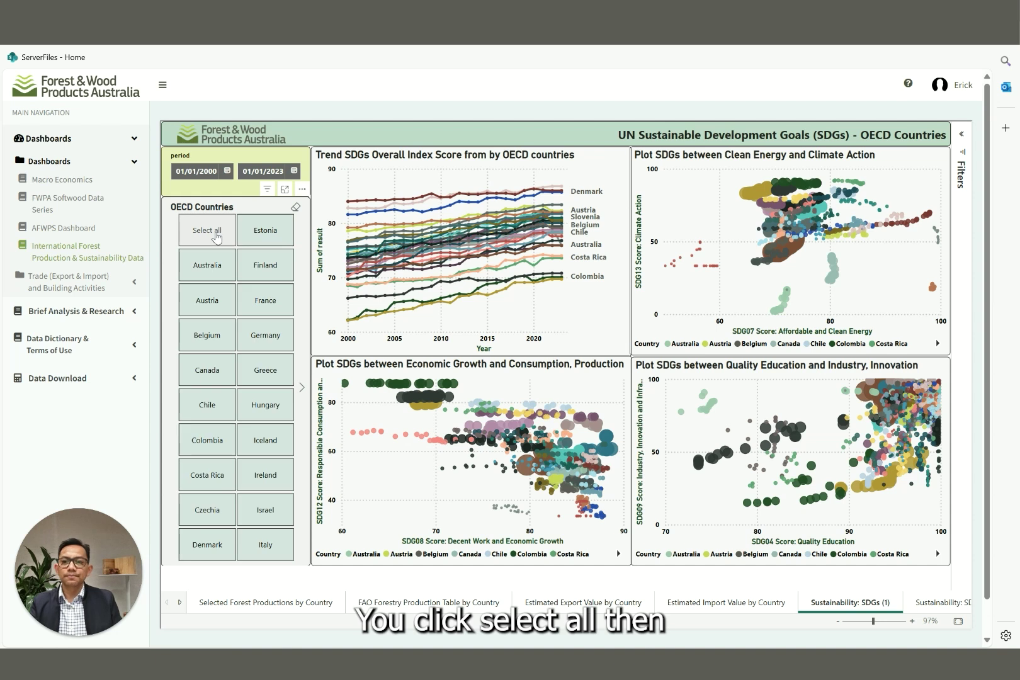
left_click(208, 271)
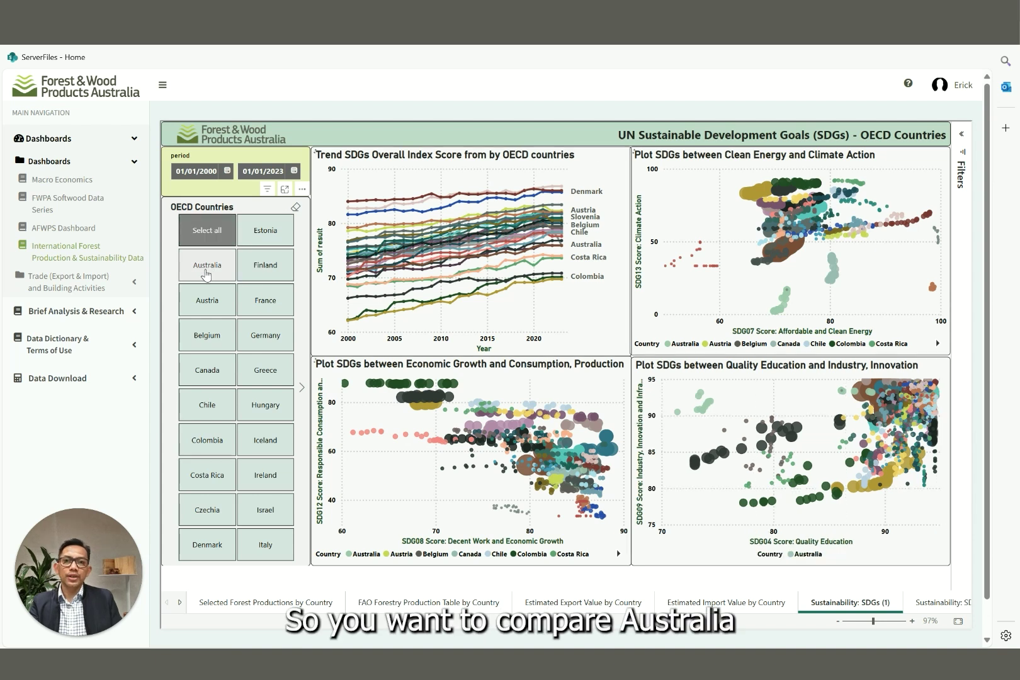
Add Germany, New Zealand, Mexico and Japan to the comparison, then open Macro Economics
left_click(275, 344, "ctrl")
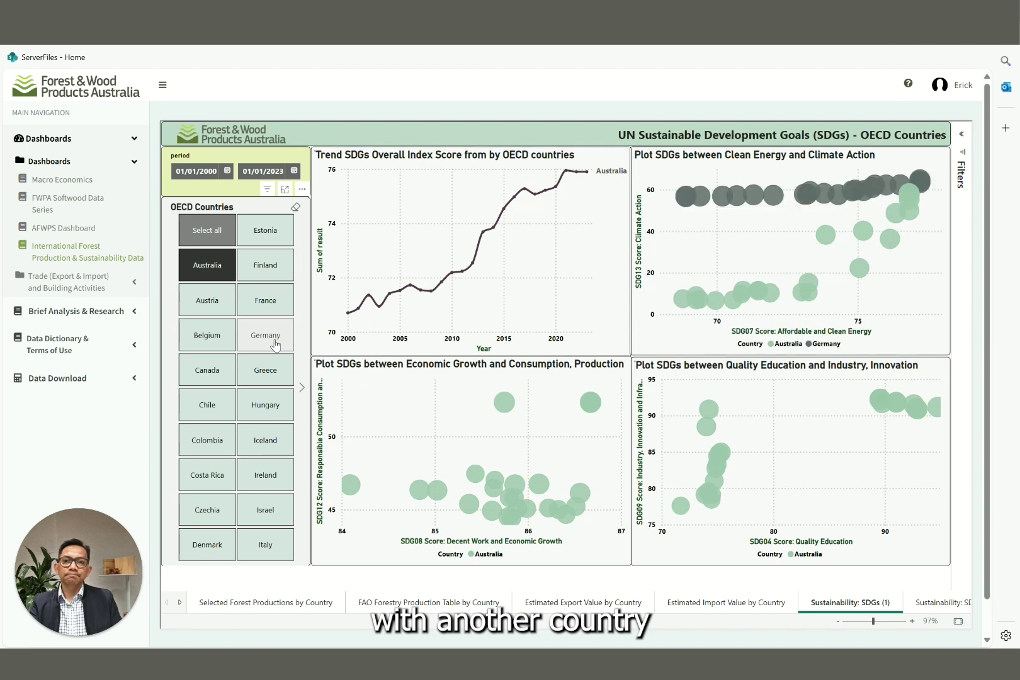
left_click(302, 388)
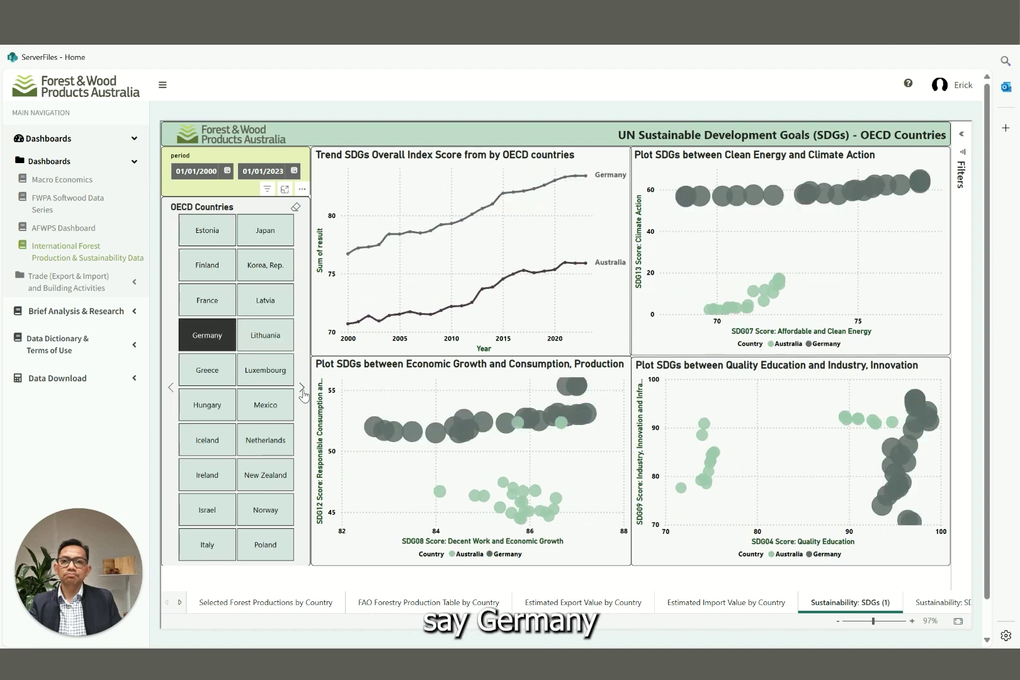
left_click(264, 479, "ctrl")
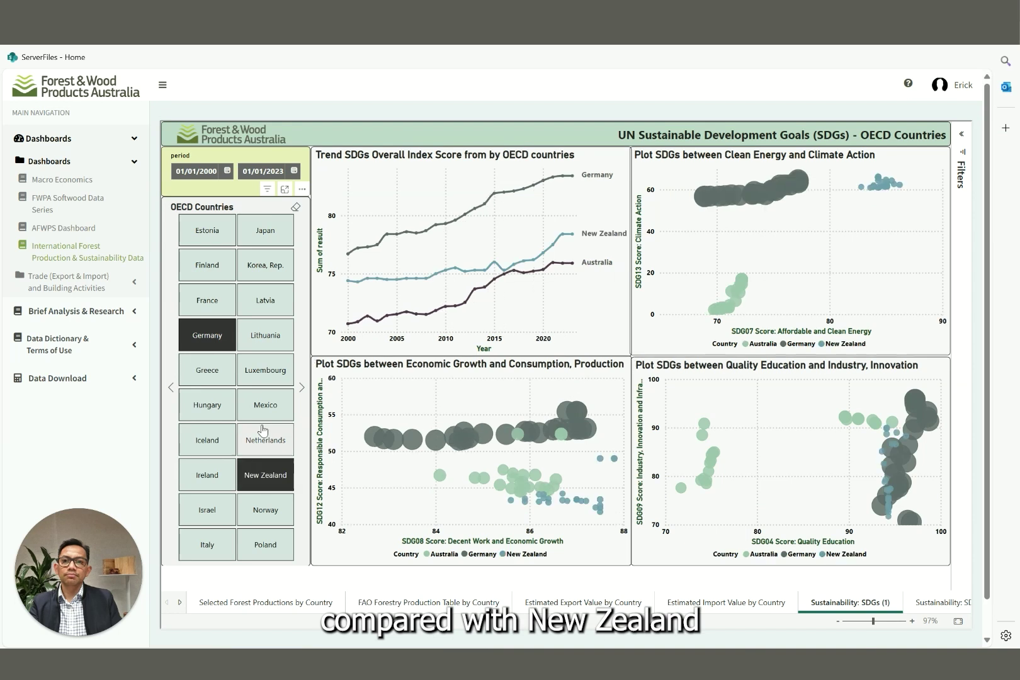
left_click(264, 411, "ctrl")
left_click(269, 236, "ctrl")
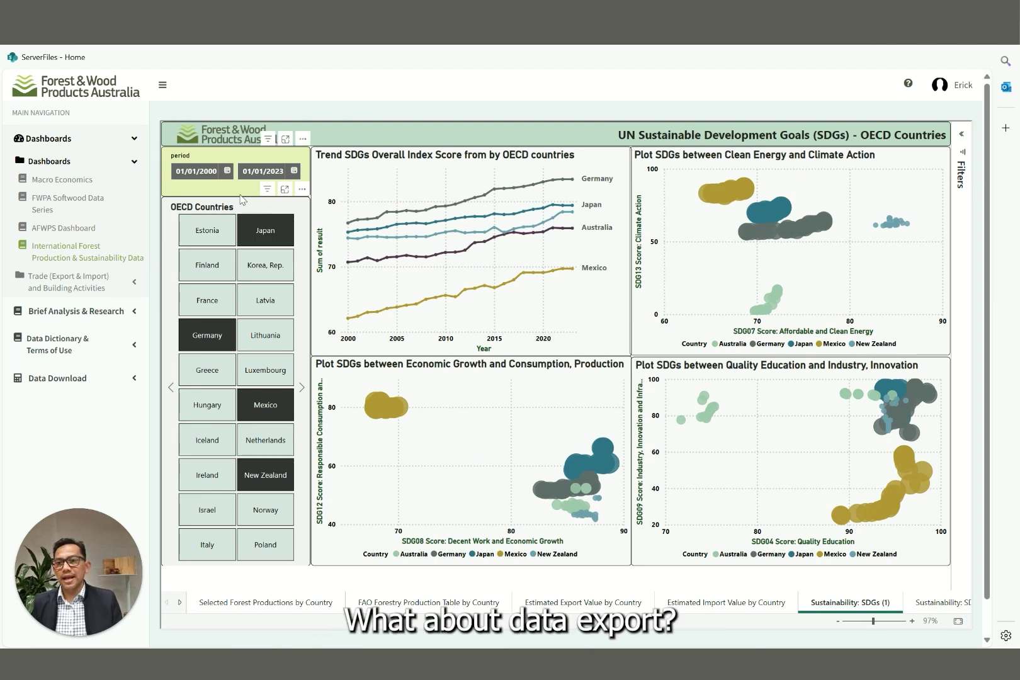
left_click(70, 183)
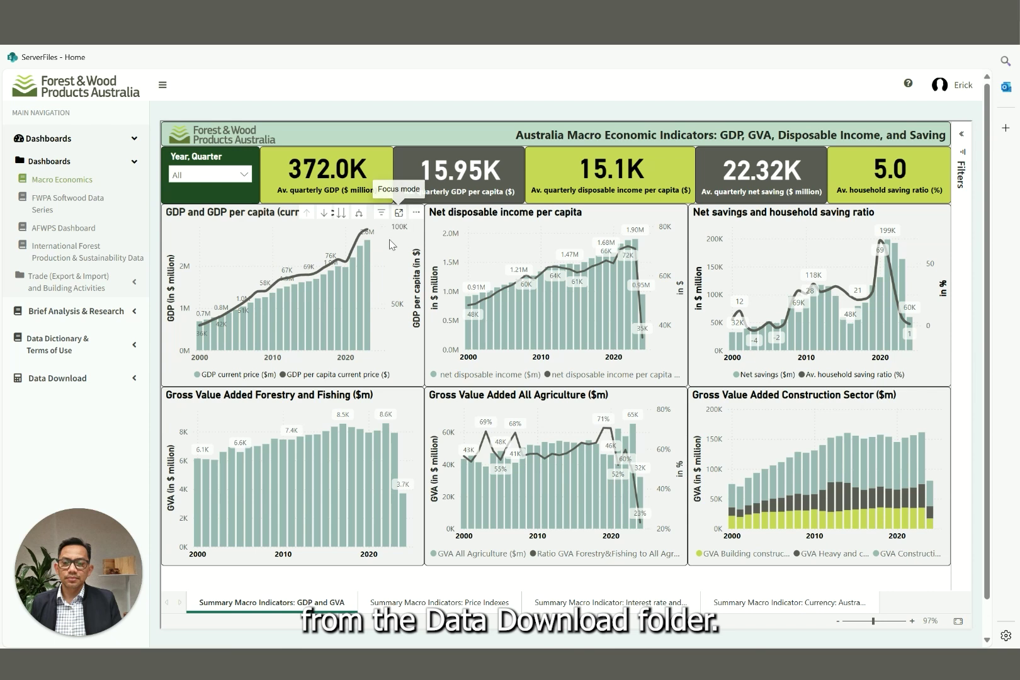
Export the GDP chart's summarized data as .xlsx, then expand Data Download > Dashboards
left_click(416, 213)
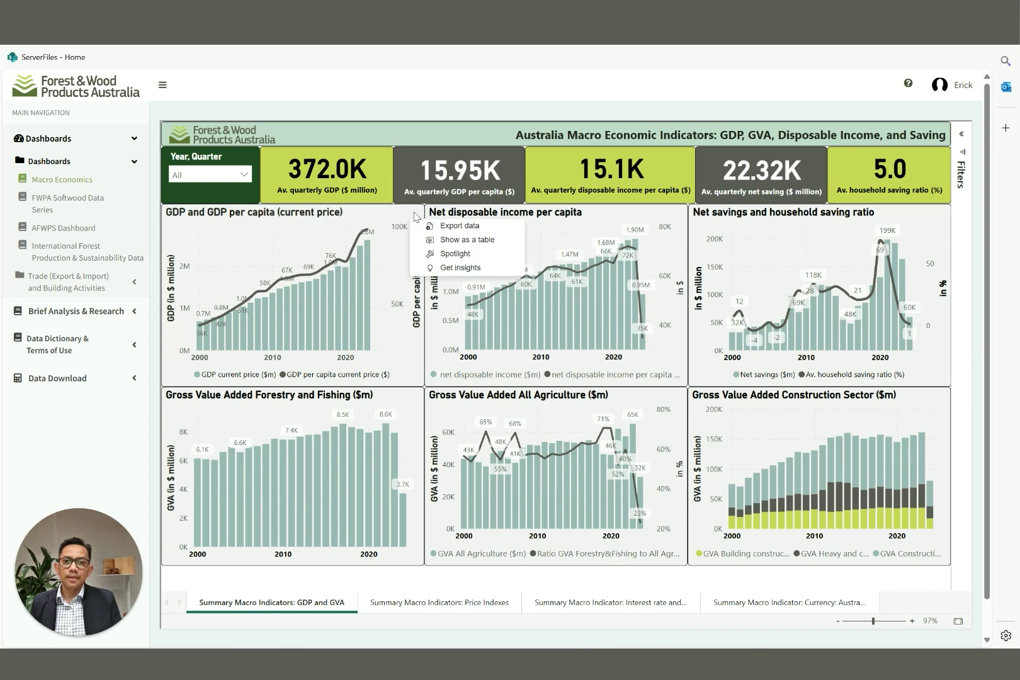
left_click(453, 225)
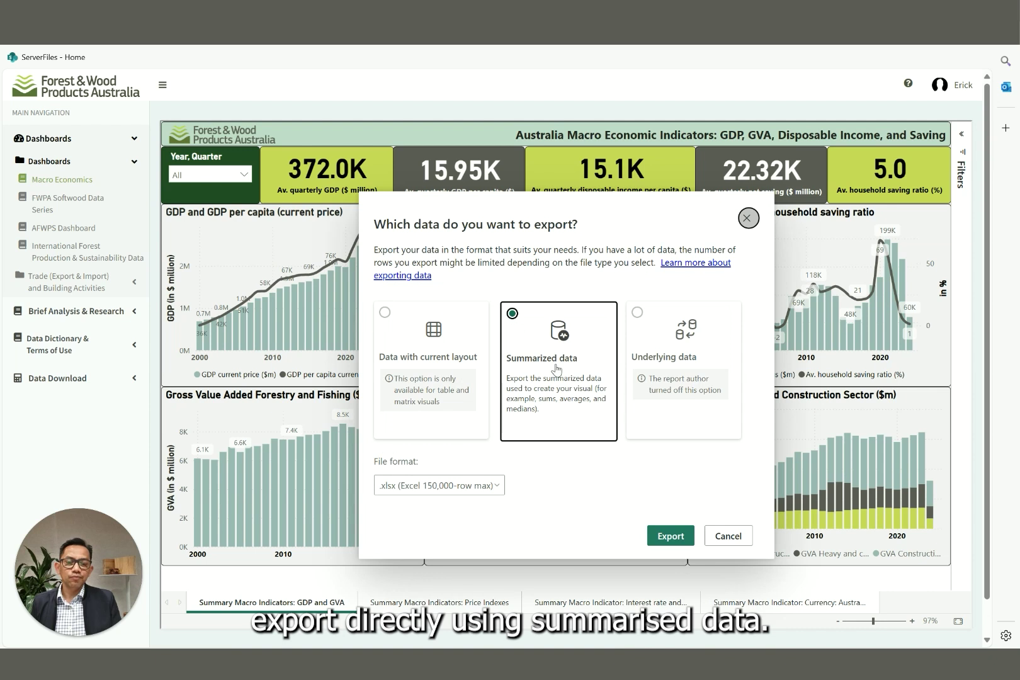
left_click(670, 536)
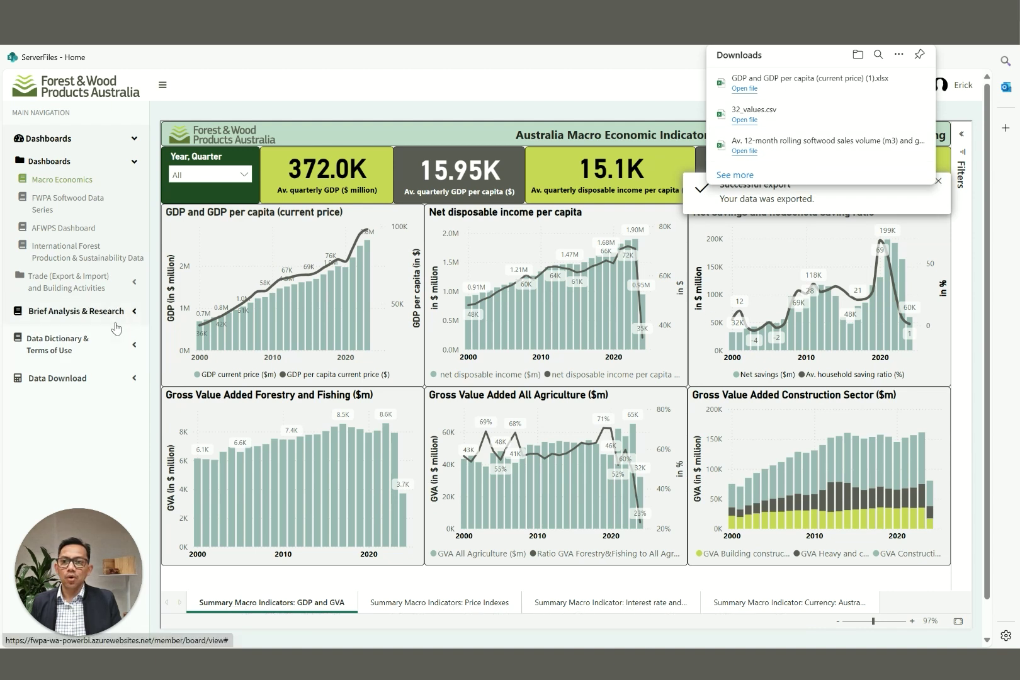
left_click(111, 377)
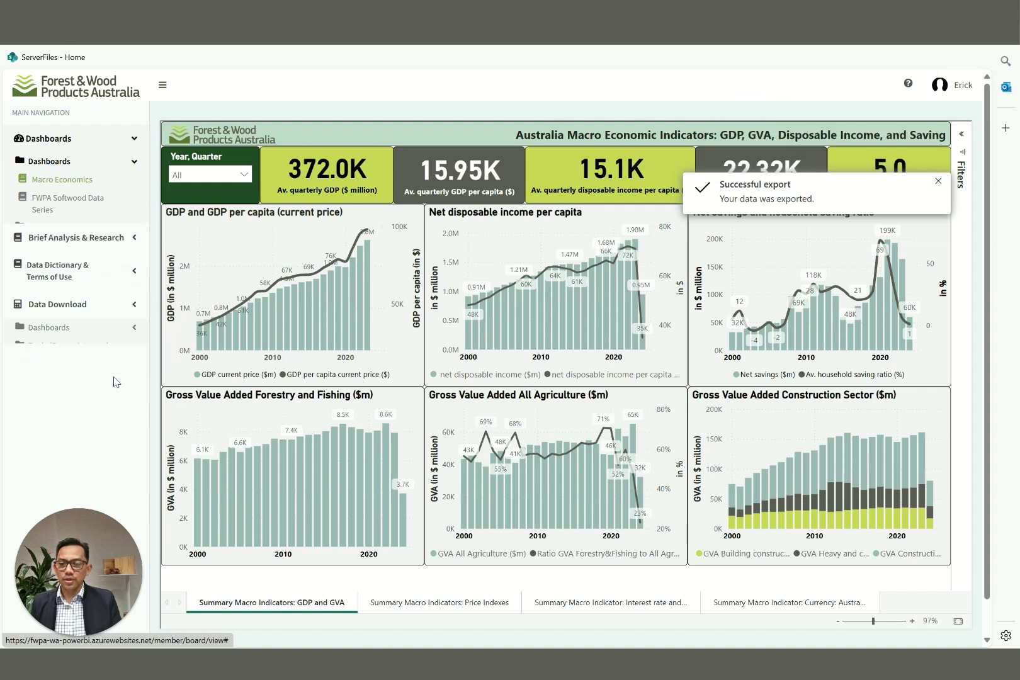
left_click(125, 257)
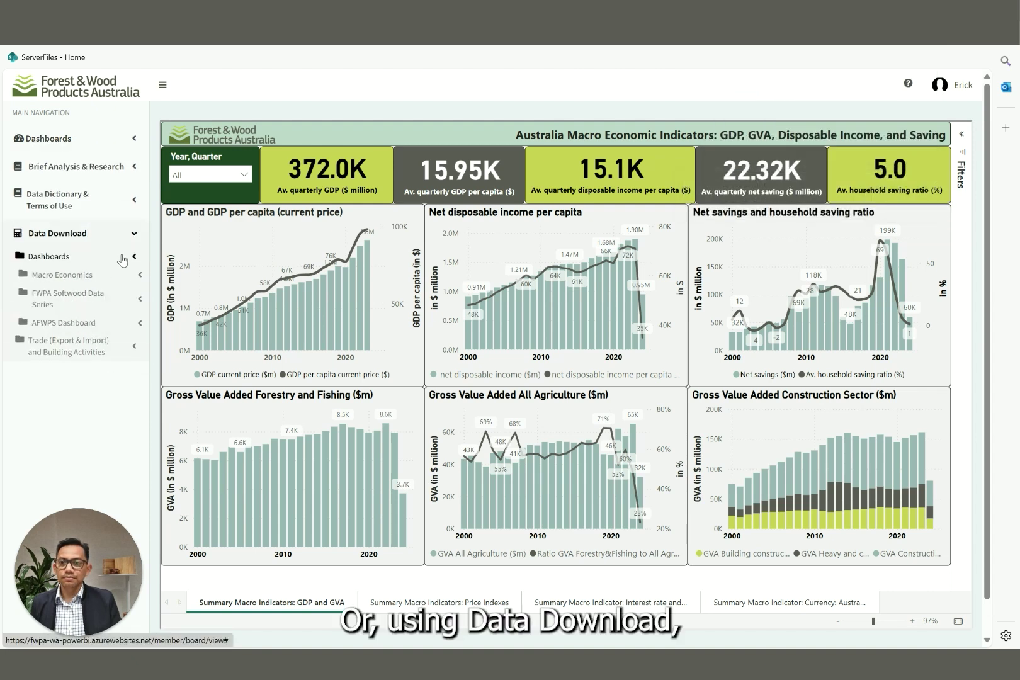
Download Macro Econ Selected Data for the period Mar 2000 to Mar 2024
left_click(116, 280)
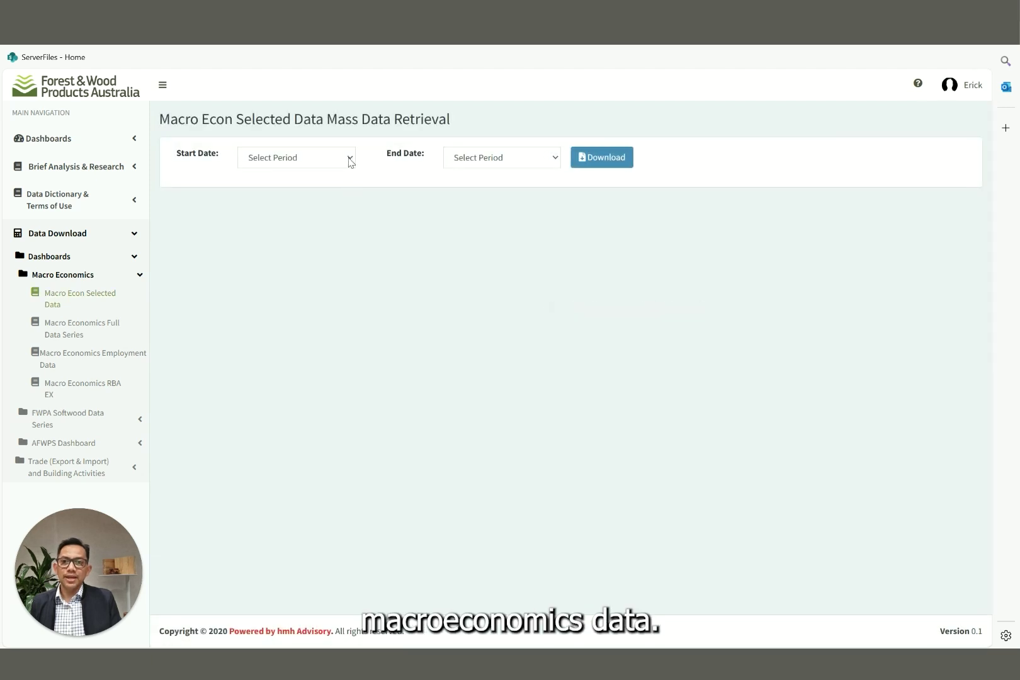
left_click(350, 162)
left_click(333, 197)
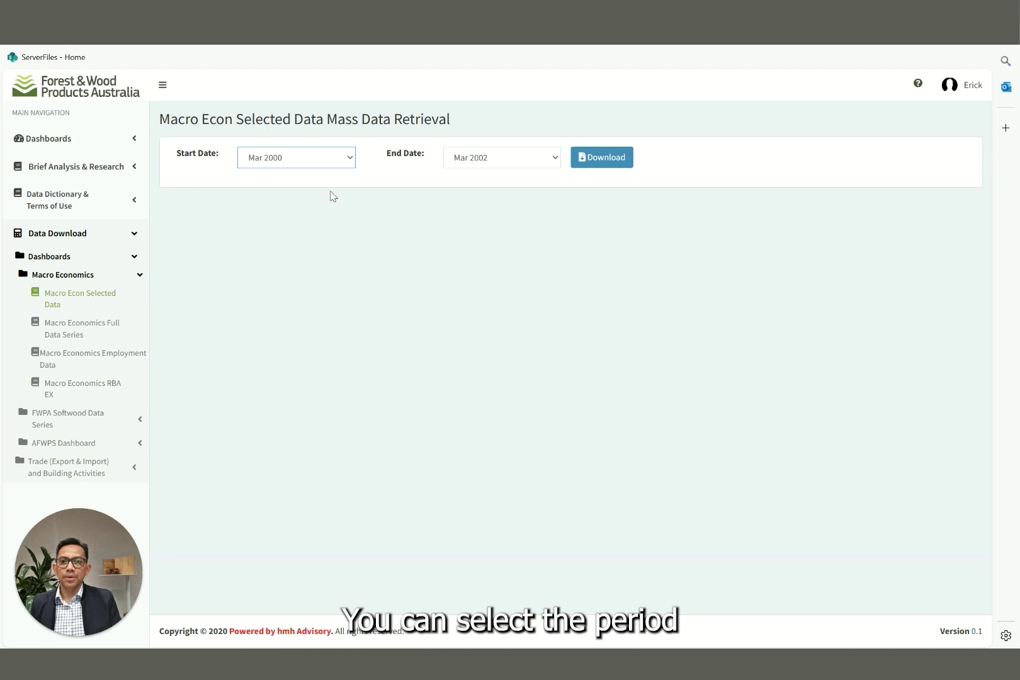
left_click(520, 168)
scroll(504, 435, "down", 10)
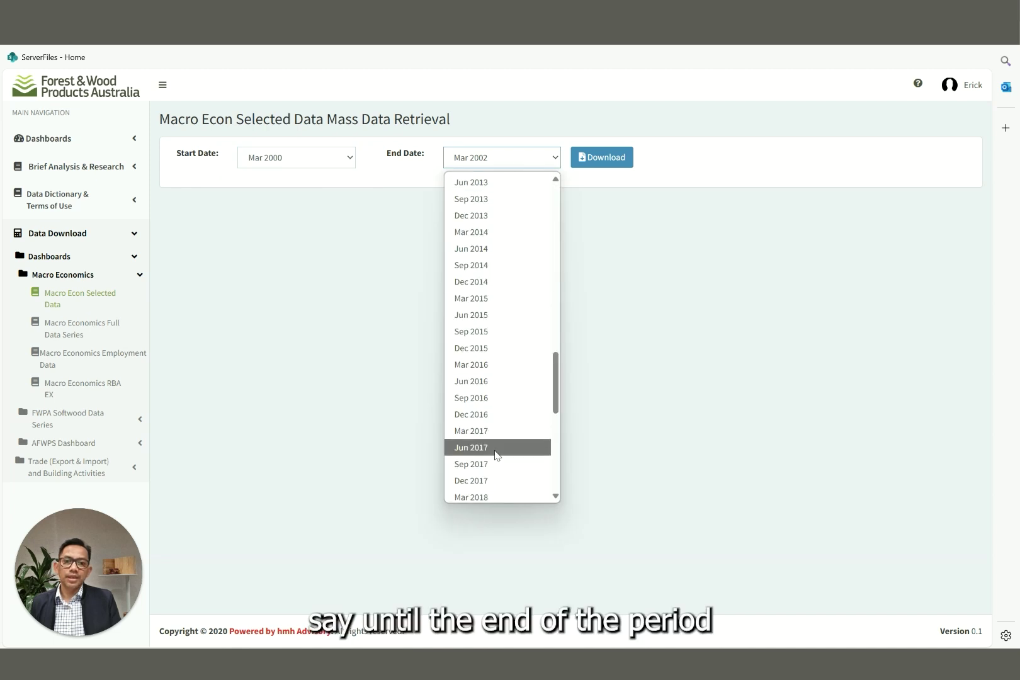
scroll(491, 479, "down", 8)
left_click(480, 496)
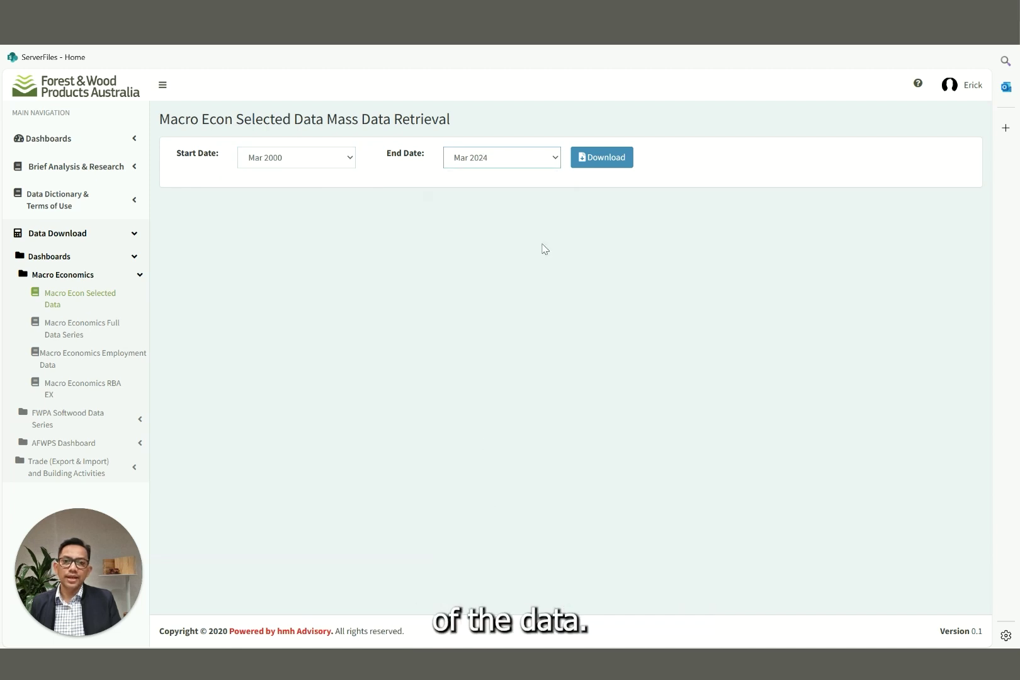
left_click(602, 159)
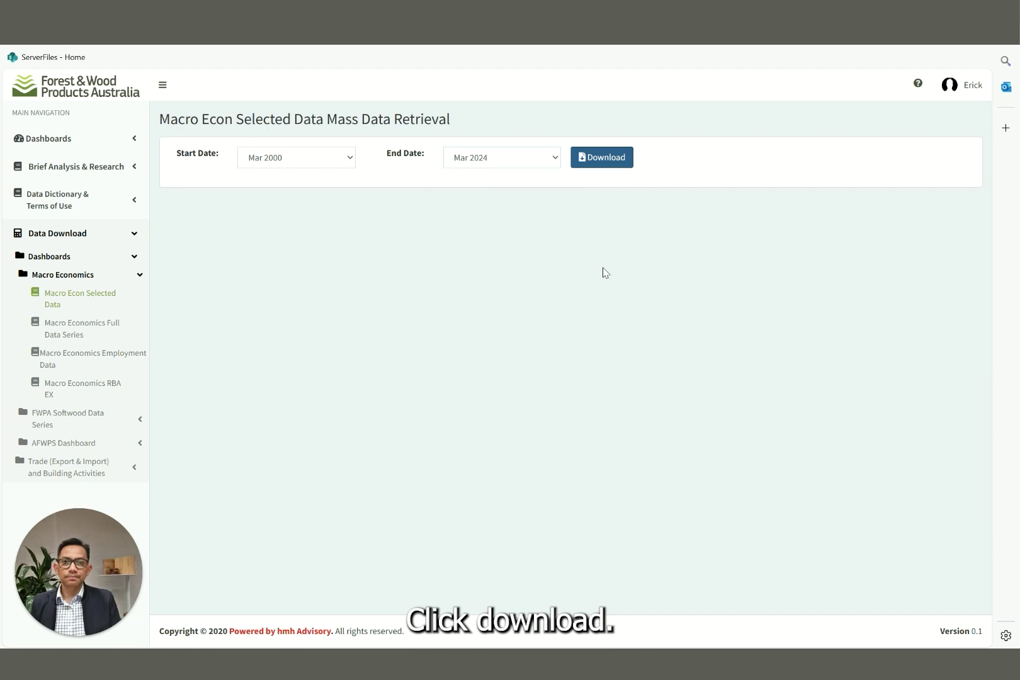